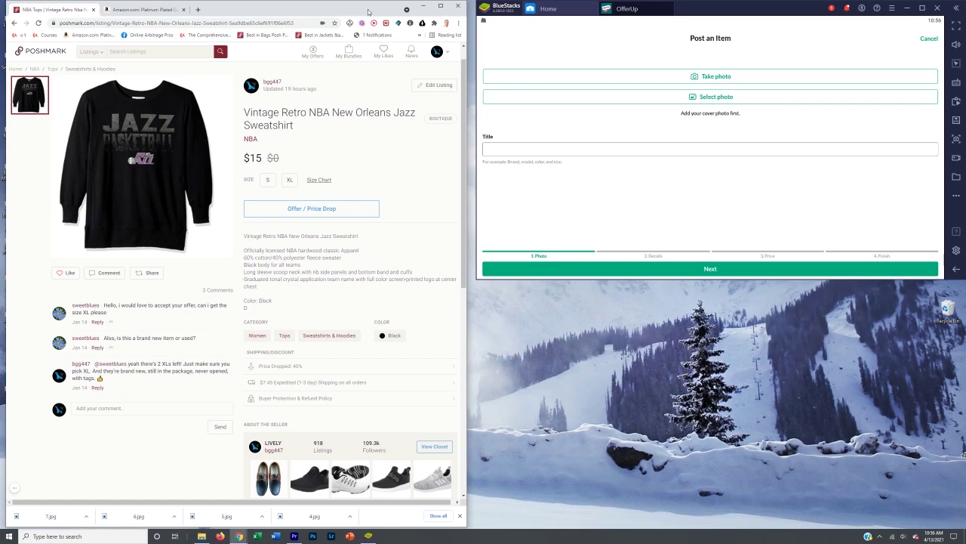
# - Search the web for bluestacks in a new browser tab, then return to the Poshmark listing
pyautogui.moveTo(369, 11); pyautogui.dragTo(436, 17)
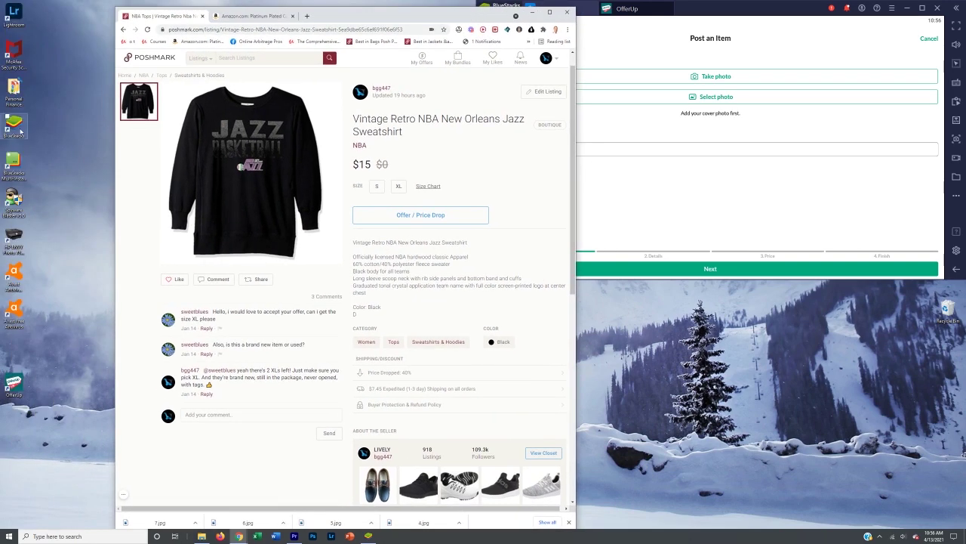
pyautogui.click(306, 16)
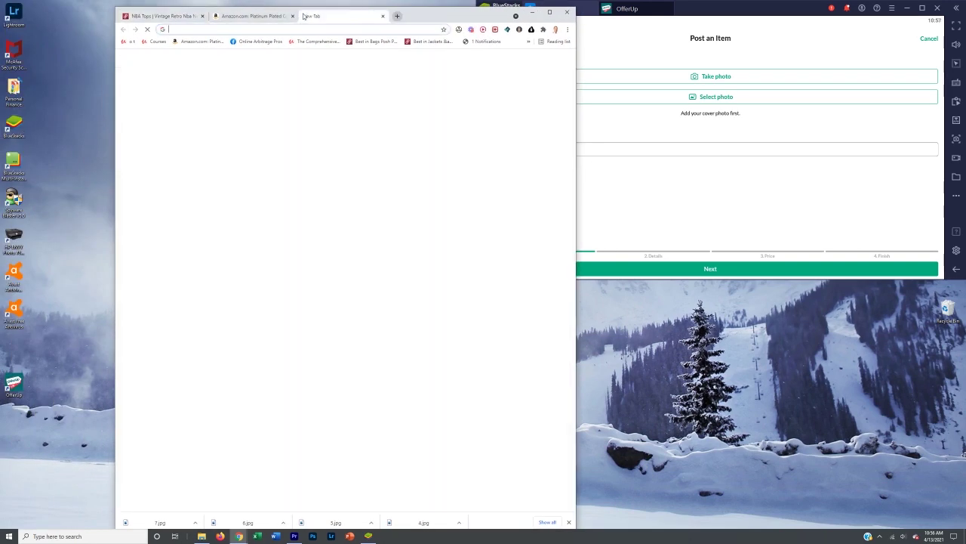
pyautogui.write('bluestacks')
pyautogui.press('Return')
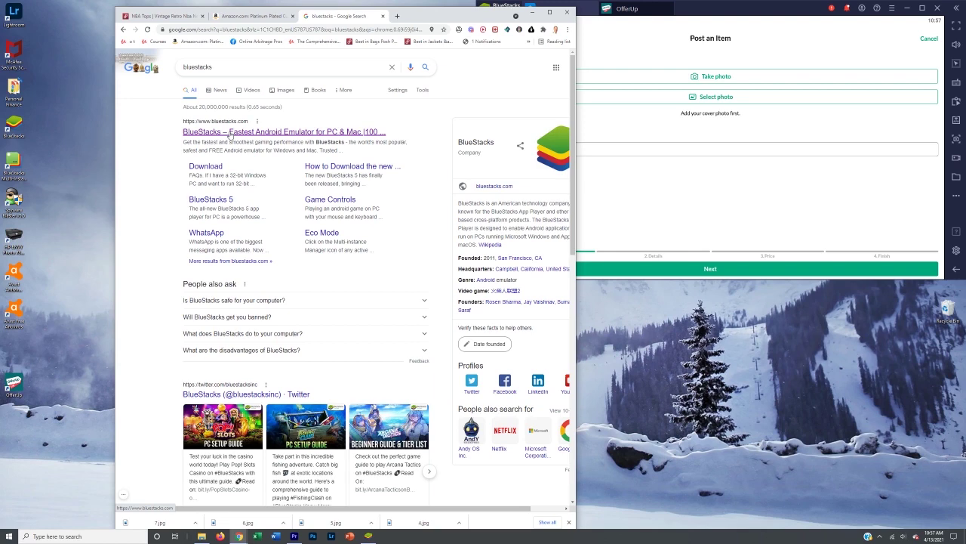
pyautogui.click(382, 16)
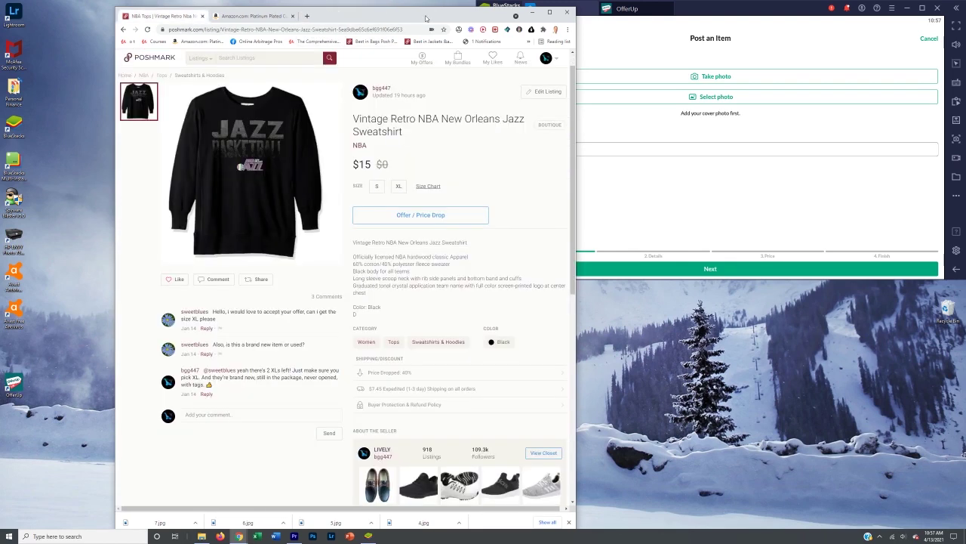
pyautogui.moveTo(426, 17); pyautogui.dragTo(320, 16)
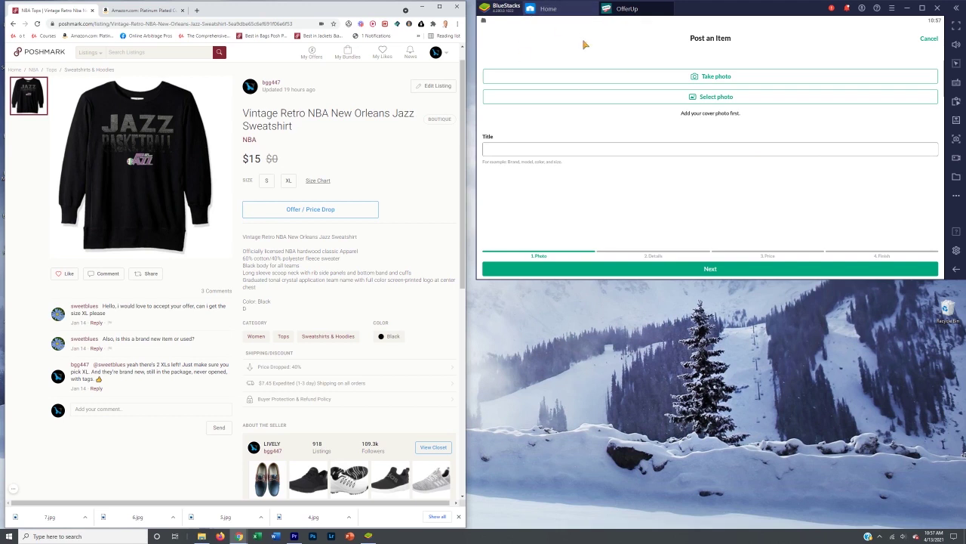
# - Copy the Poshmark listing title "Vintage Retro NBA New Orleans Jazz Sweatshirt" into the OfferUp item's Title
pyautogui.click(627, 13)
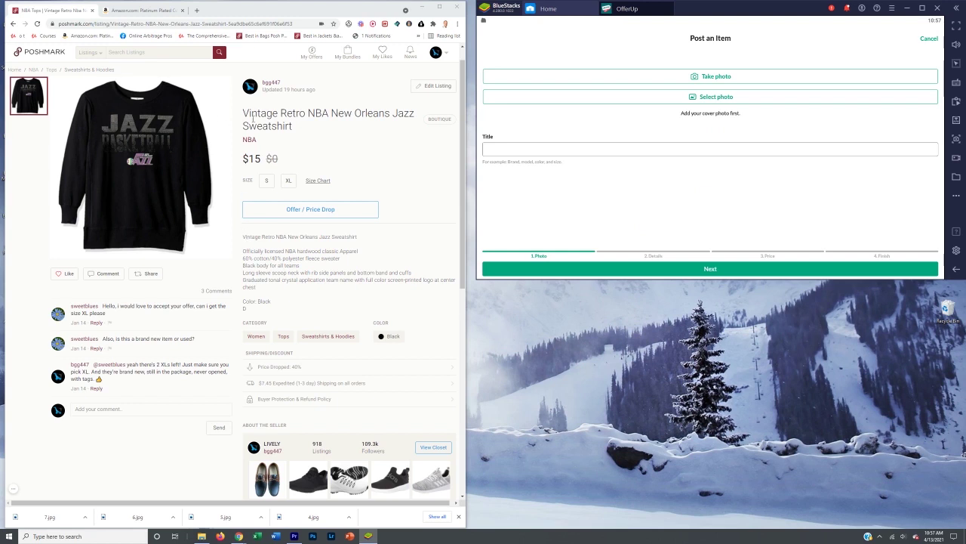
pyautogui.moveTo(253, 117); pyautogui.dragTo(306, 129)
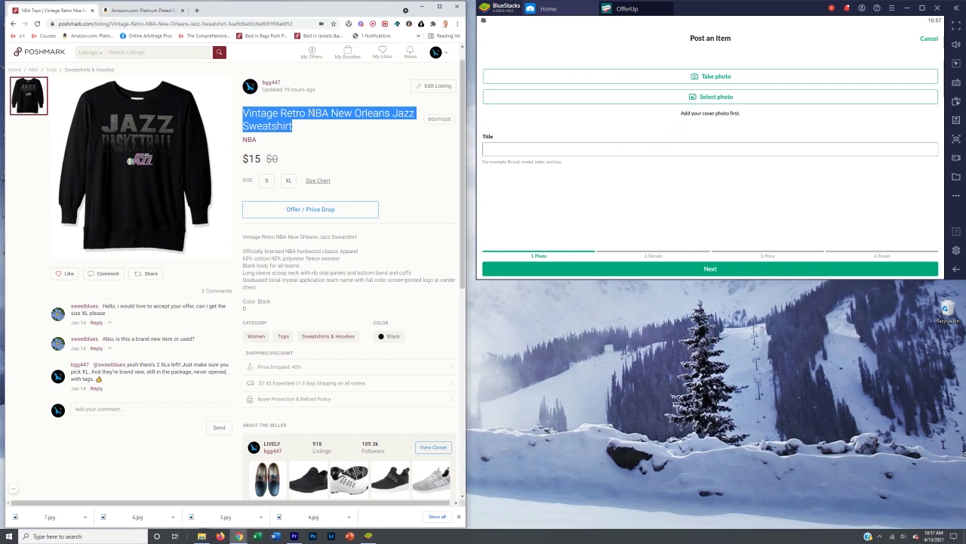
pyautogui.rightClick(308, 113)
pyautogui.click(321, 118)
pyautogui.click(666, 151)
pyautogui.hotkey('ctrl', 'v')
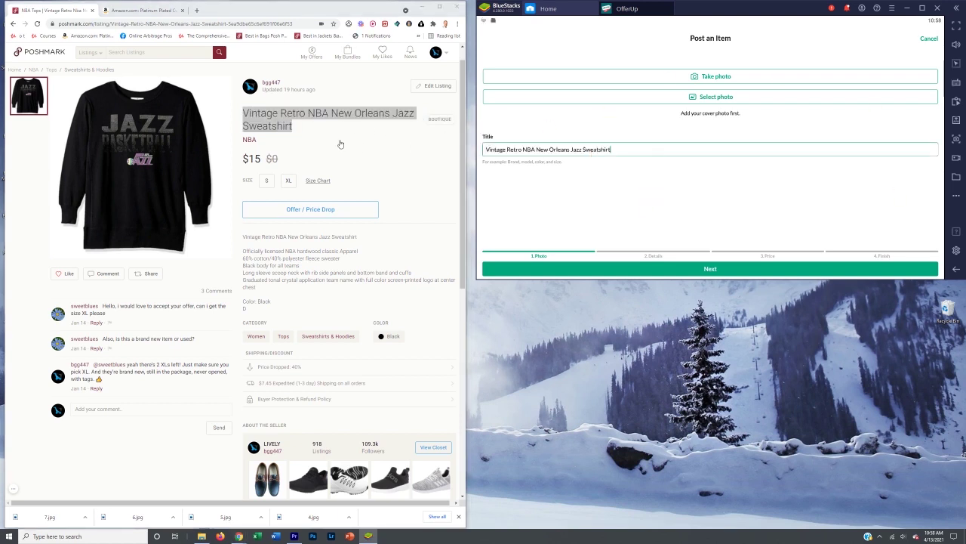
# - Save the sweatshirt photo from the Poshmark listing to the Downloads folder as 2
pyautogui.rightClick(159, 139)
pyautogui.click(169, 152)
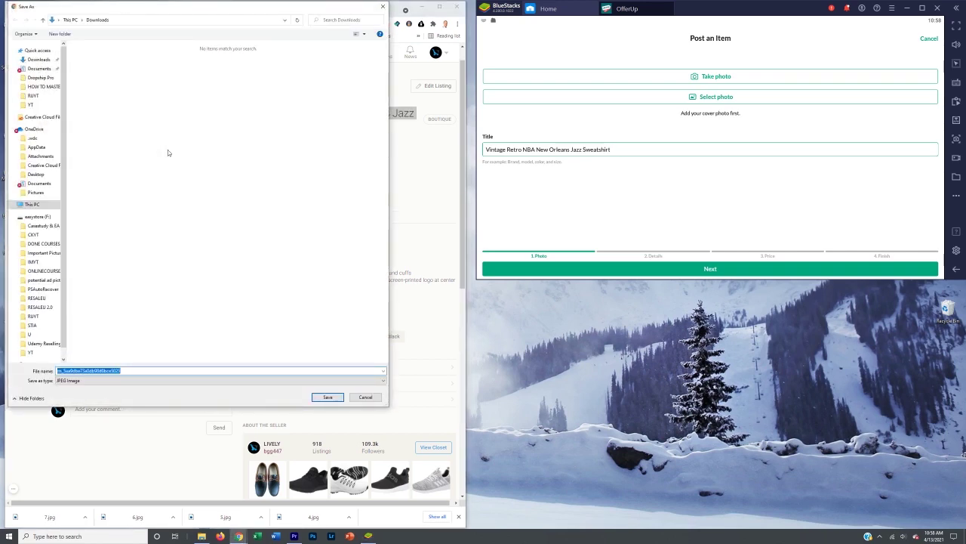
pyautogui.press('Return')
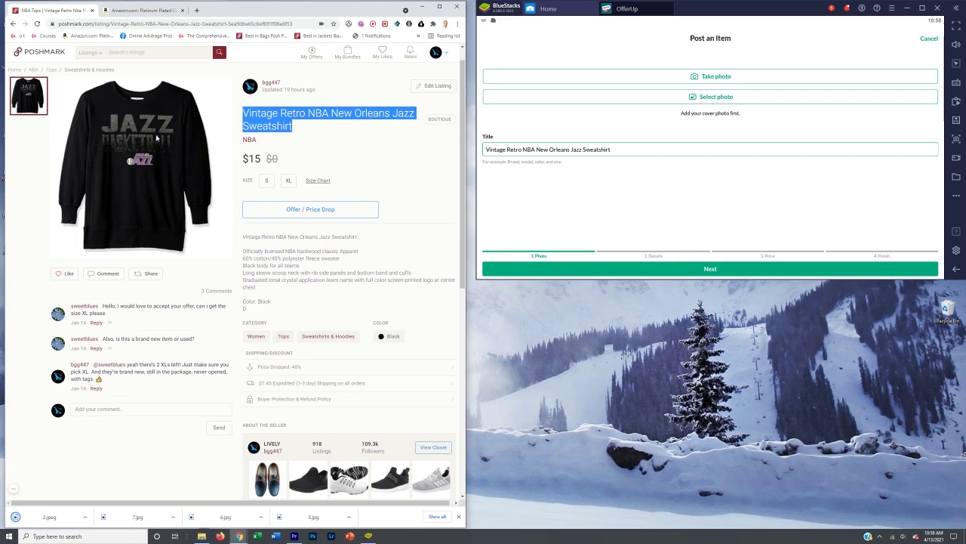
pyautogui.click(328, 126)
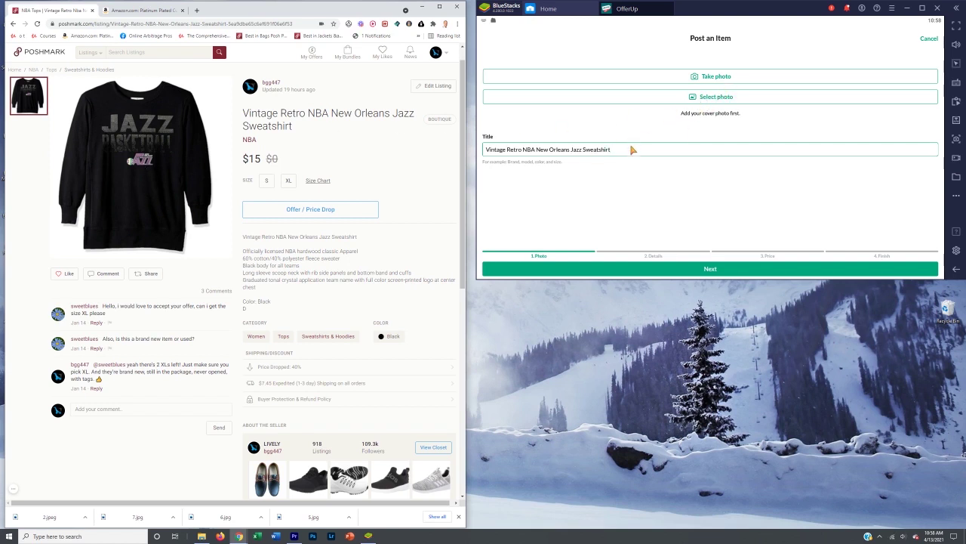
# - Transfer the sweatshirt image 2 from the Downloads folder in File Explorer into BlueStacks for the OfferUp post
pyautogui.click(697, 99)
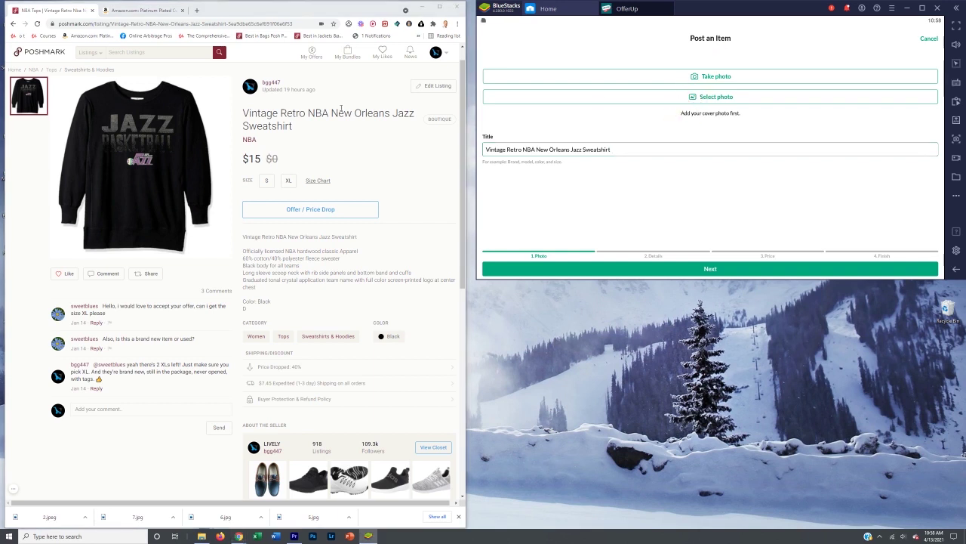
pyautogui.click(714, 98)
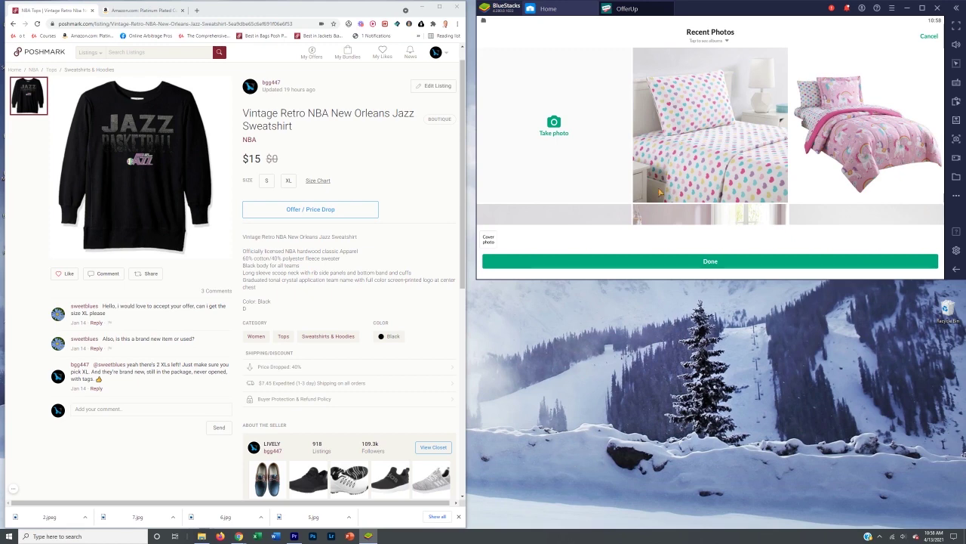
pyautogui.click(202, 535)
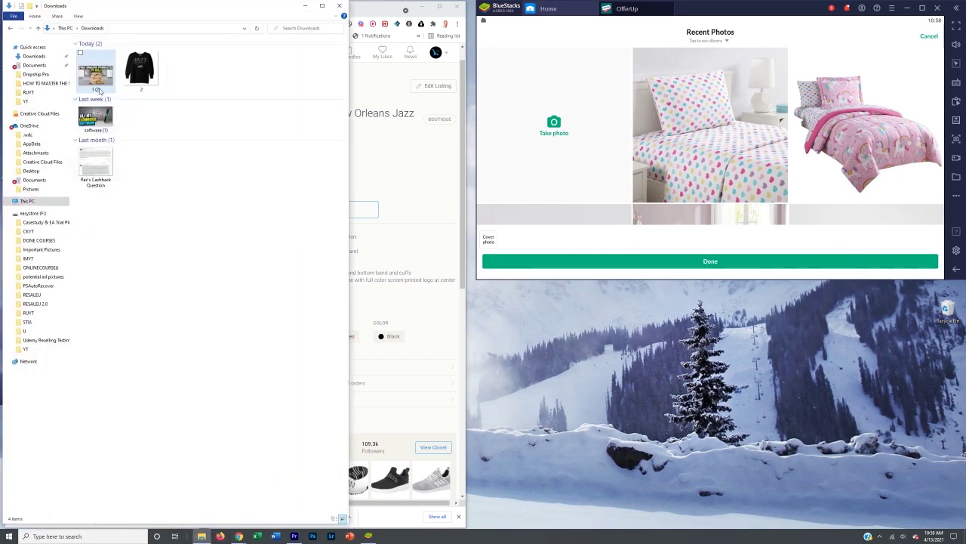
pyautogui.click(141, 69)
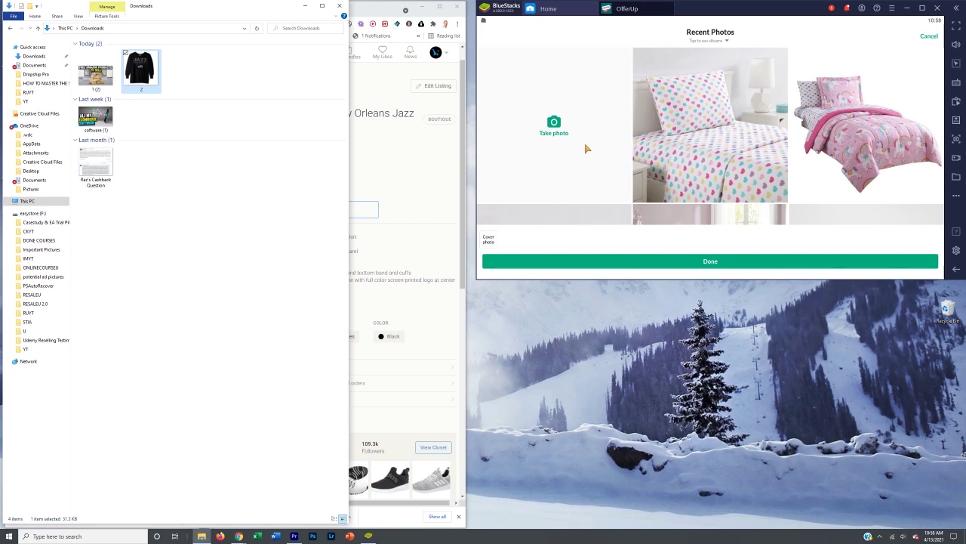
pyautogui.click(769, 101)
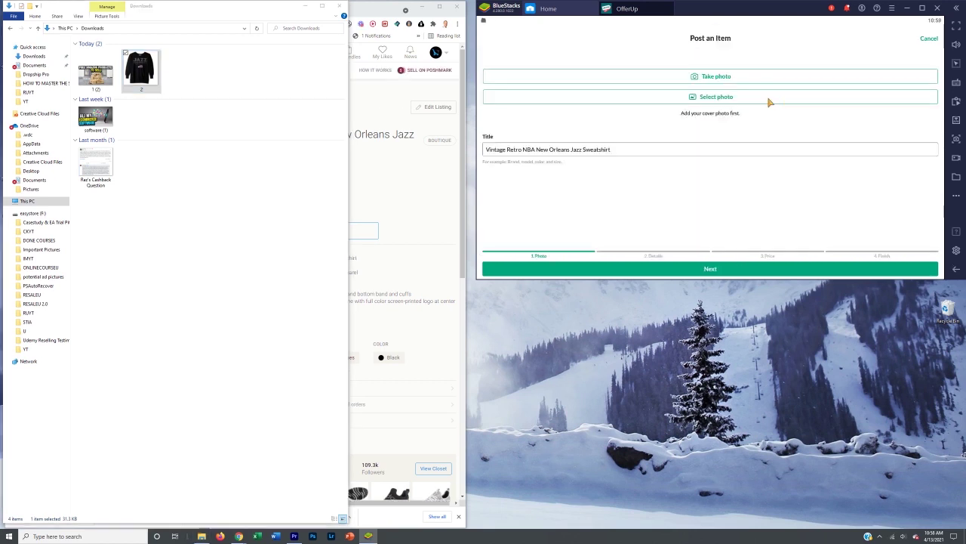
# - Add the black Jazz sweatshirt picture from Recent Photos as the item's cover photo
pyautogui.click(683, 106)
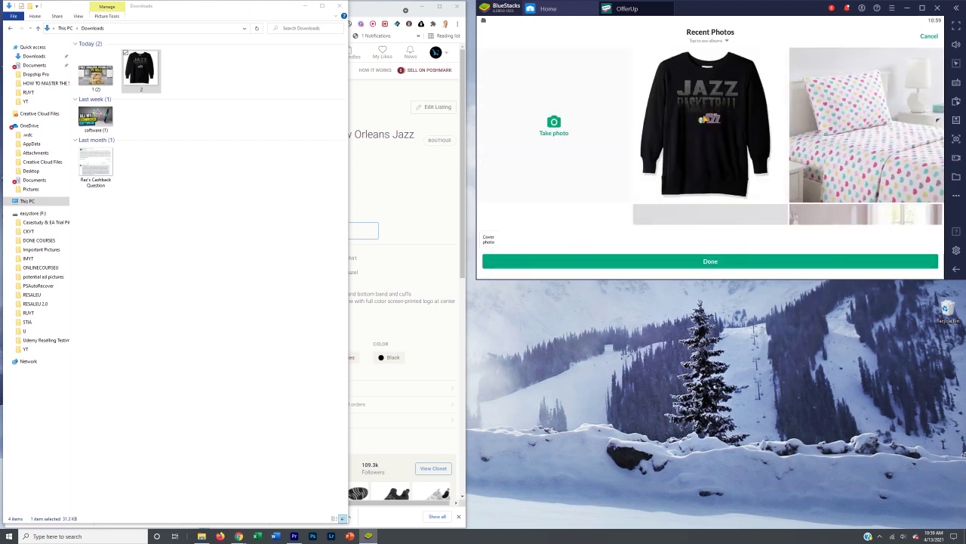
pyautogui.click(702, 119)
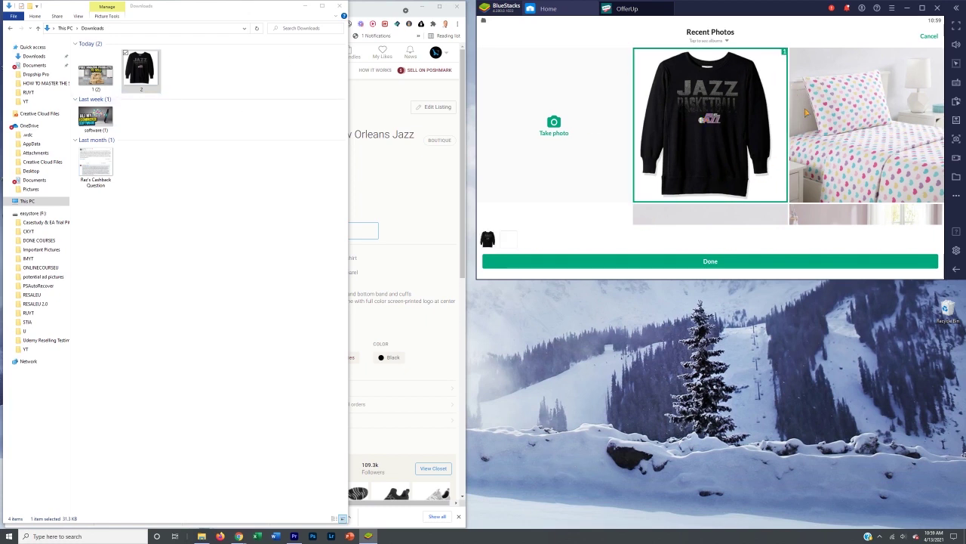
pyautogui.moveTo(644, 203); pyautogui.dragTo(864, 91)
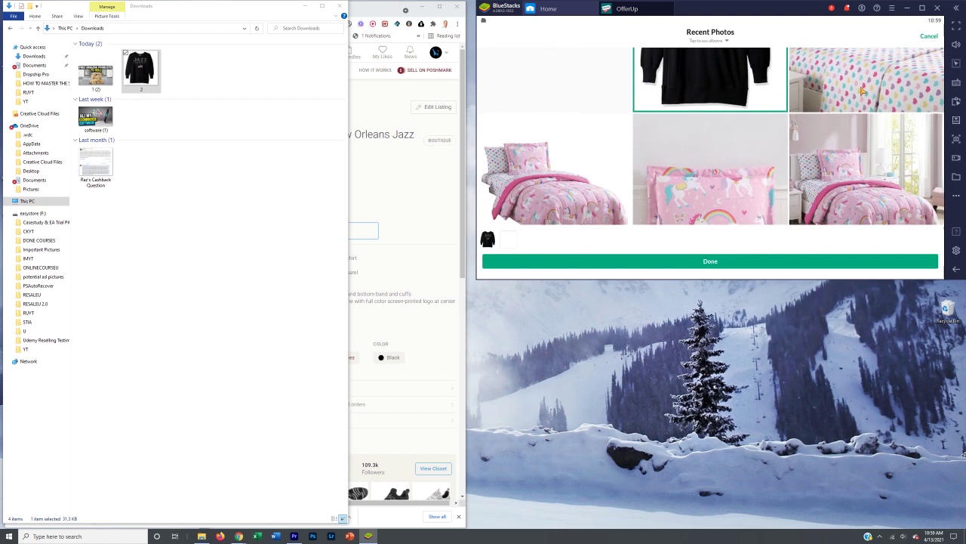
pyautogui.moveTo(774, 123); pyautogui.dragTo(733, 273)
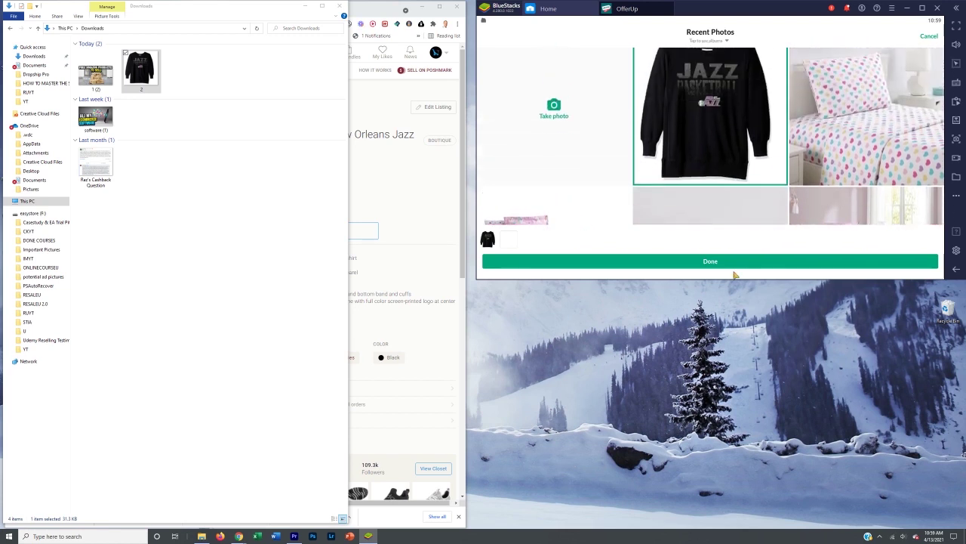
pyautogui.click(730, 262)
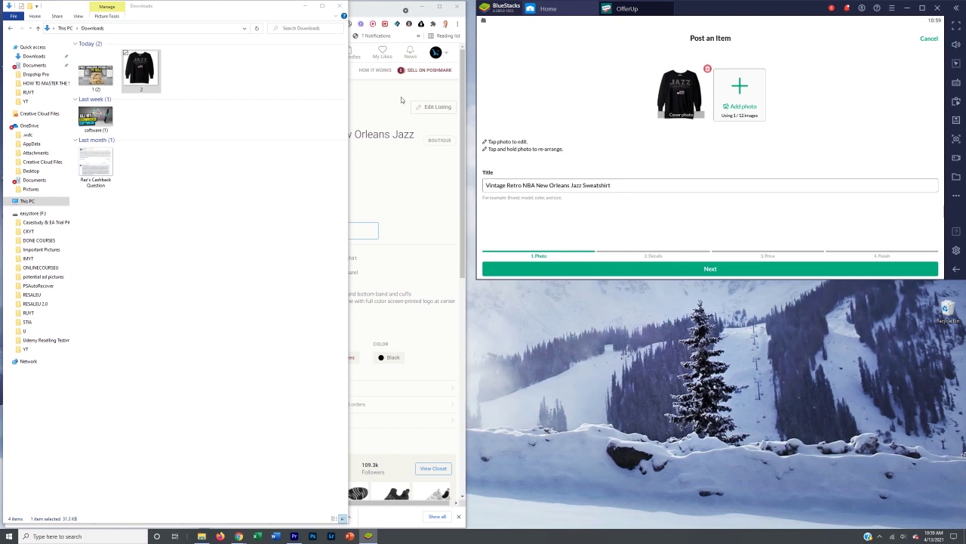
# - Copy the full item description from the Poshmark listing and advance the OfferUp post to Details
pyautogui.click(379, 179)
pyautogui.moveTo(243, 257); pyautogui.dragTo(246, 331)
pyautogui.click(690, 272)
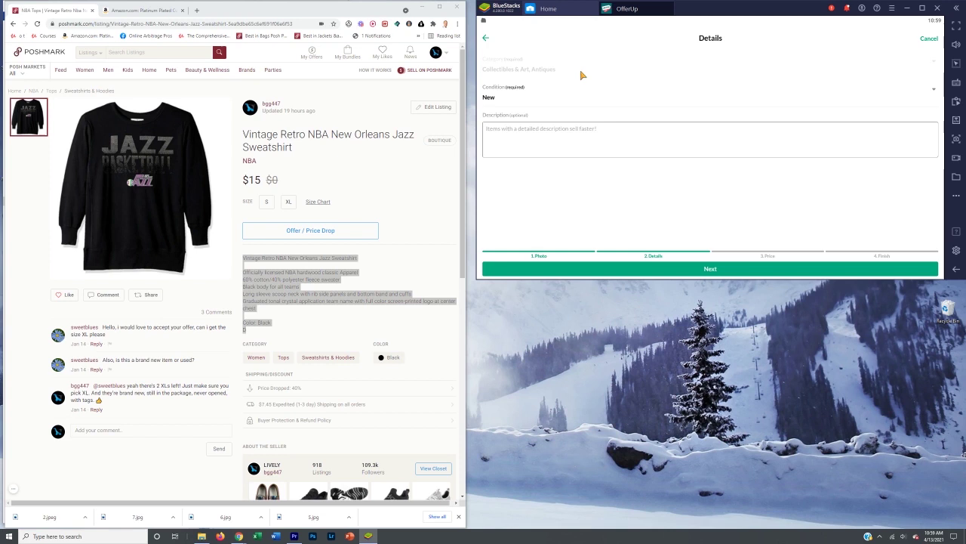
# - Set the item's category to Women's shoes under Clothing, Shoes, & Accessories
pyautogui.click(582, 74)
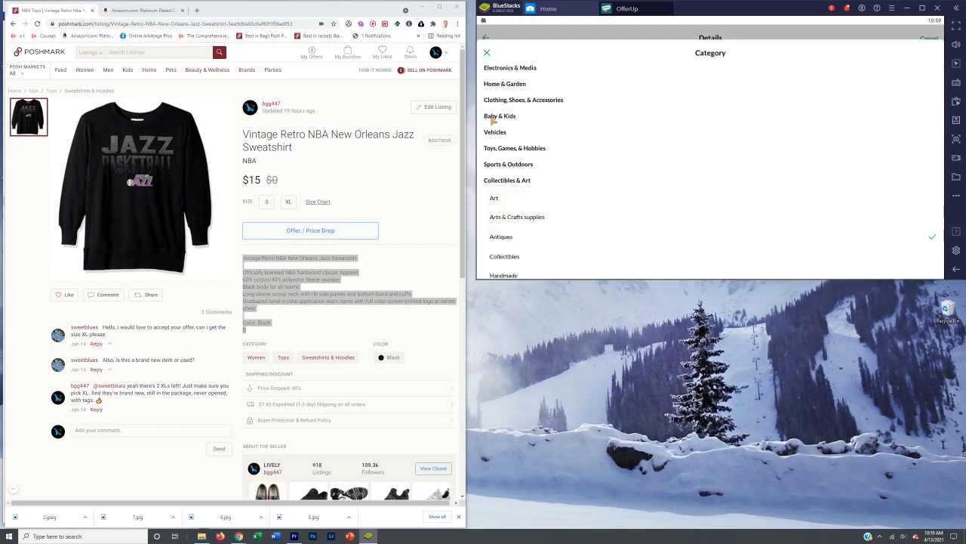
pyautogui.click(505, 103)
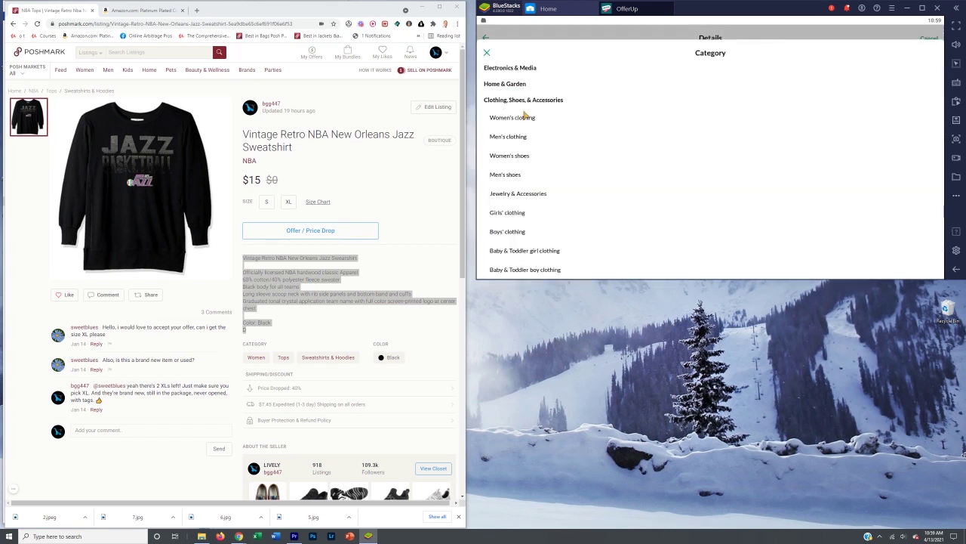
pyautogui.click(510, 157)
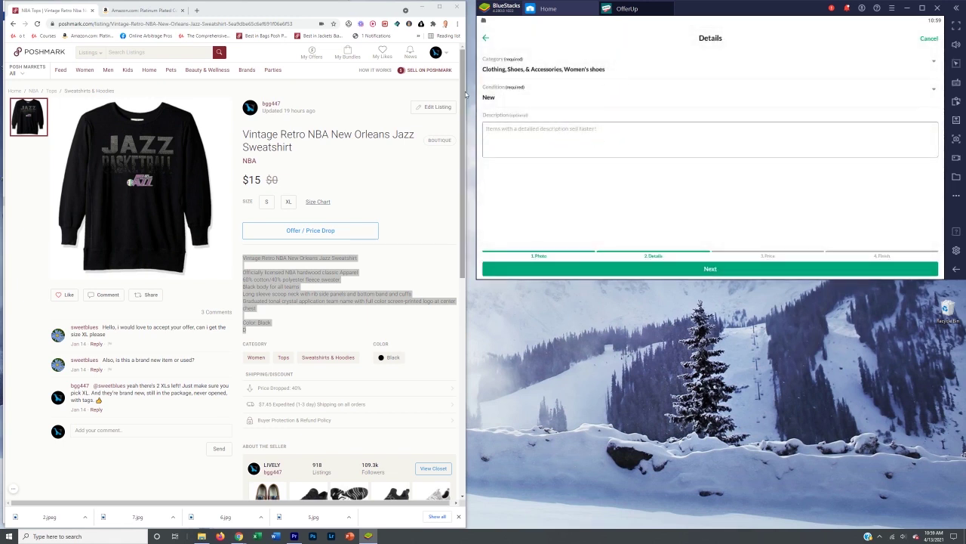
# - Fill the Description with the copied Poshmark text and continue to Price
pyautogui.click(596, 138)
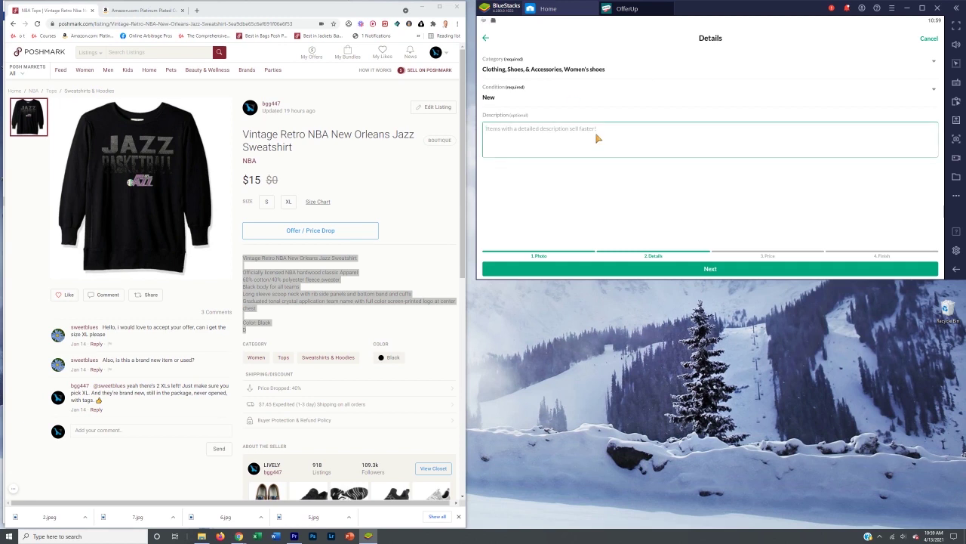
pyautogui.hotkey('ctrl', 'v')
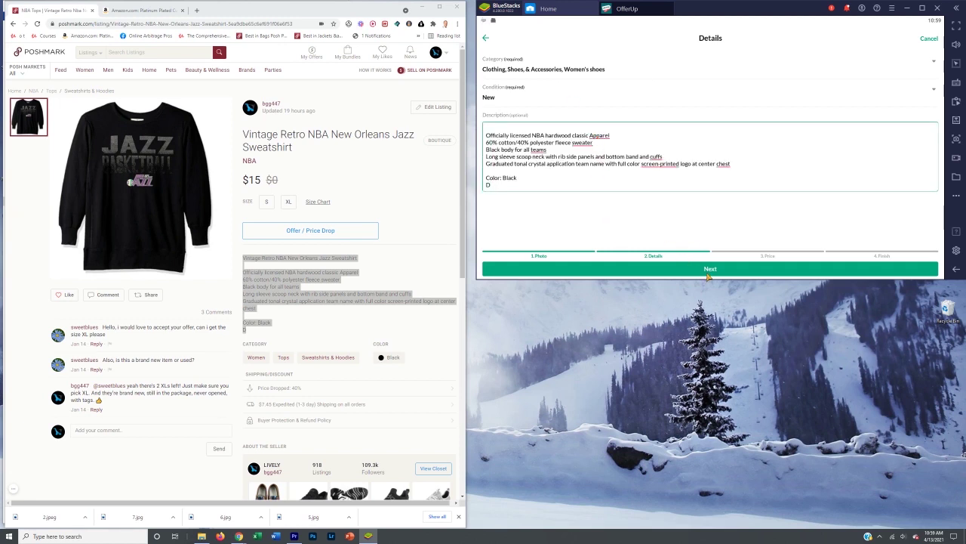
pyautogui.click(710, 269)
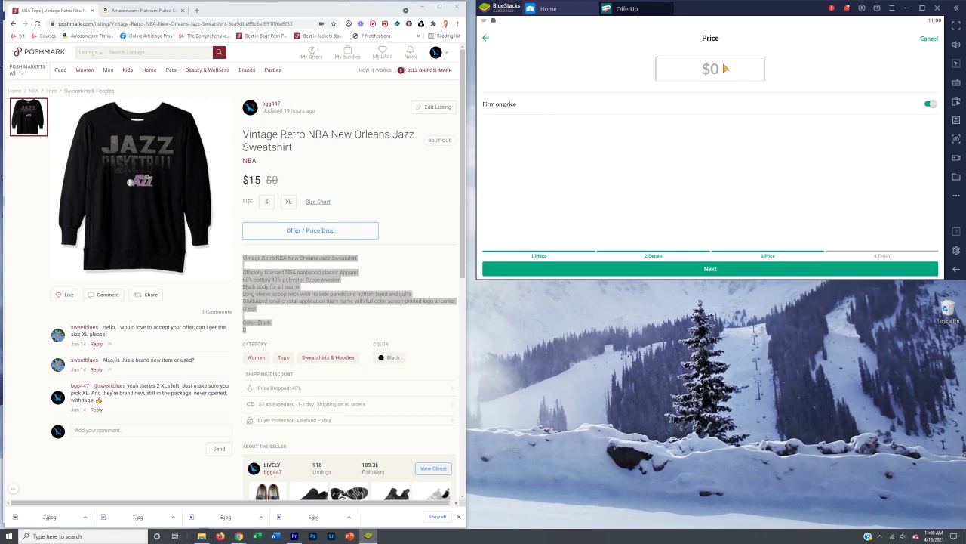
# - Set the item's price to $25 and continue to Delivery Method
pyautogui.write('15')
pyautogui.press('BackSpace')
pyautogui.press('BackSpace')
pyautogui.write('25')
pyautogui.click(732, 270)
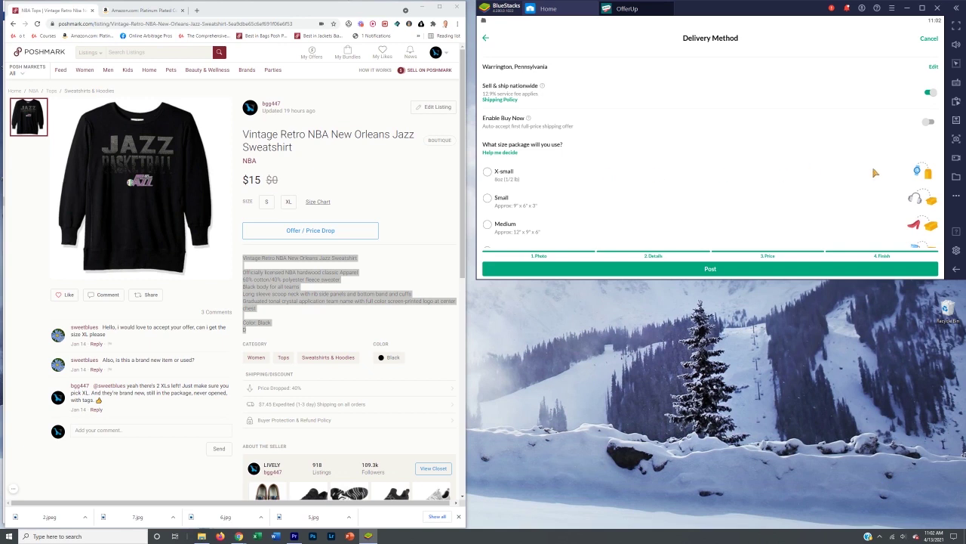
# - Review the shipping options and choose the Small package size for the sweatshirt
pyautogui.scroll(-1, 512, 187)
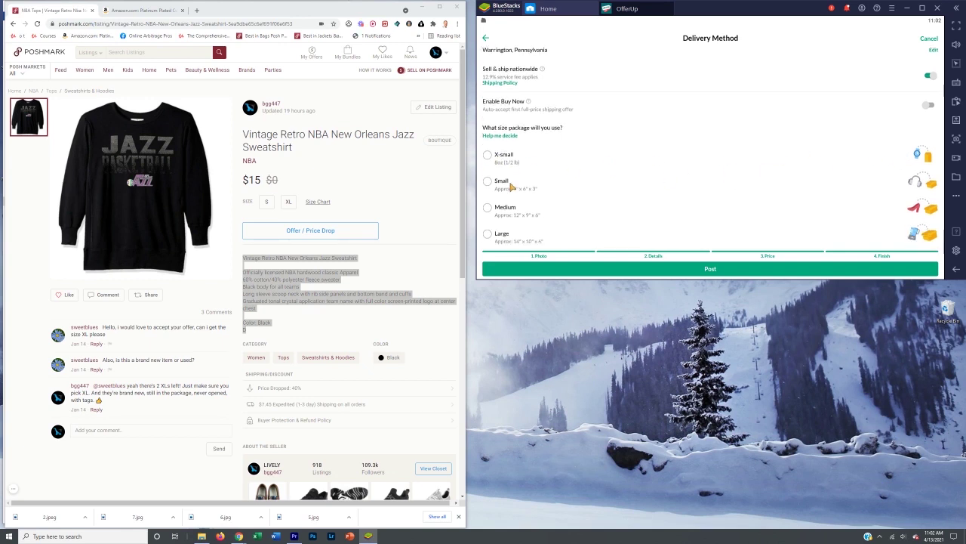
pyautogui.scroll(-2, 512, 188)
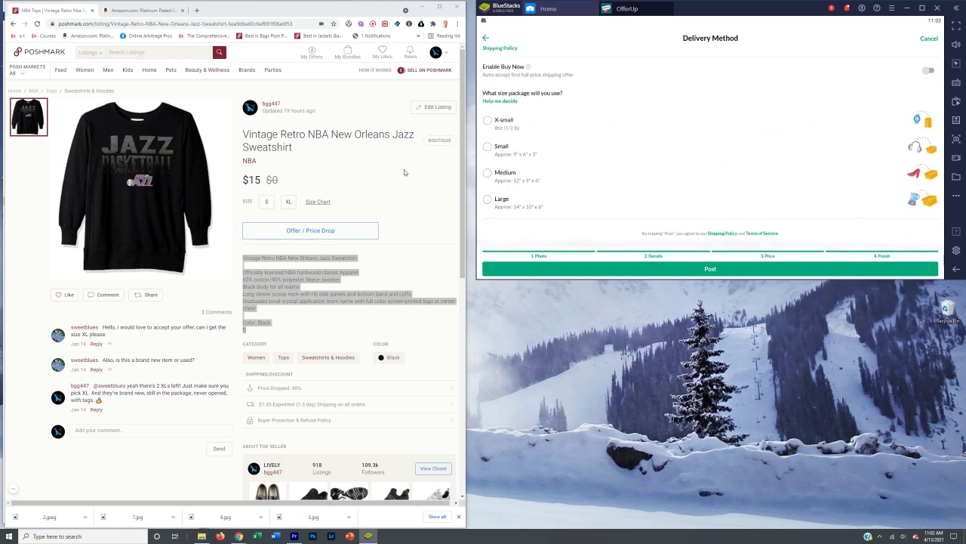
pyautogui.click(269, 135)
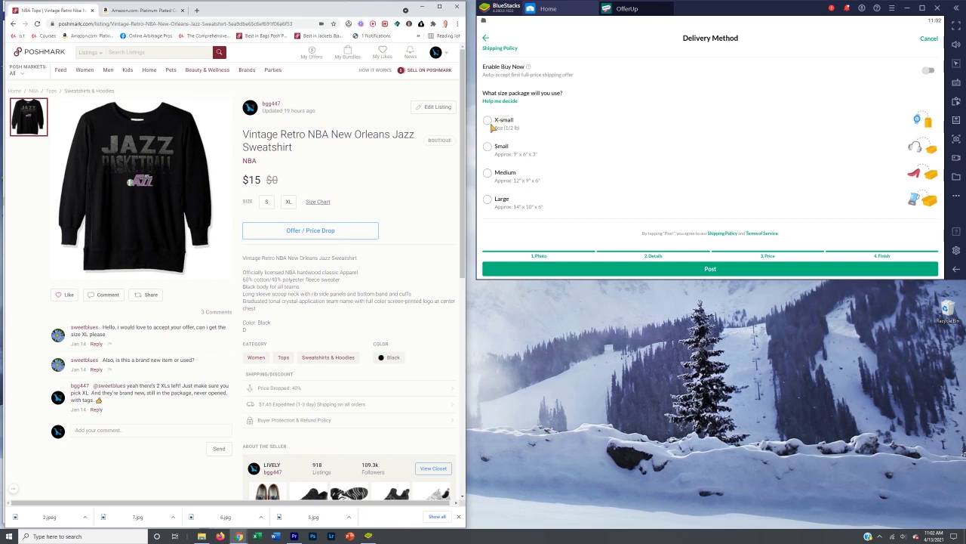
pyautogui.scroll(2, 529, 136)
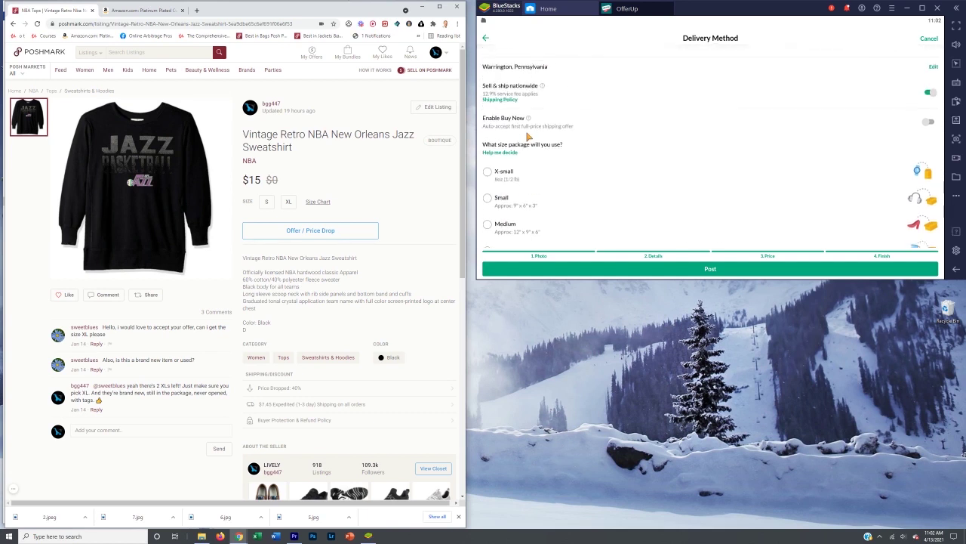
pyautogui.scroll(-2, 520, 134)
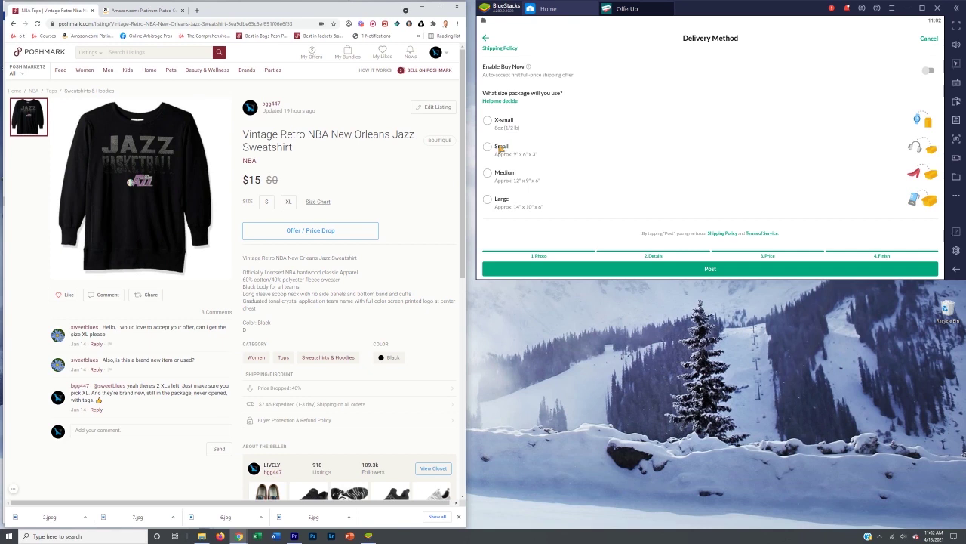
pyautogui.click(502, 148)
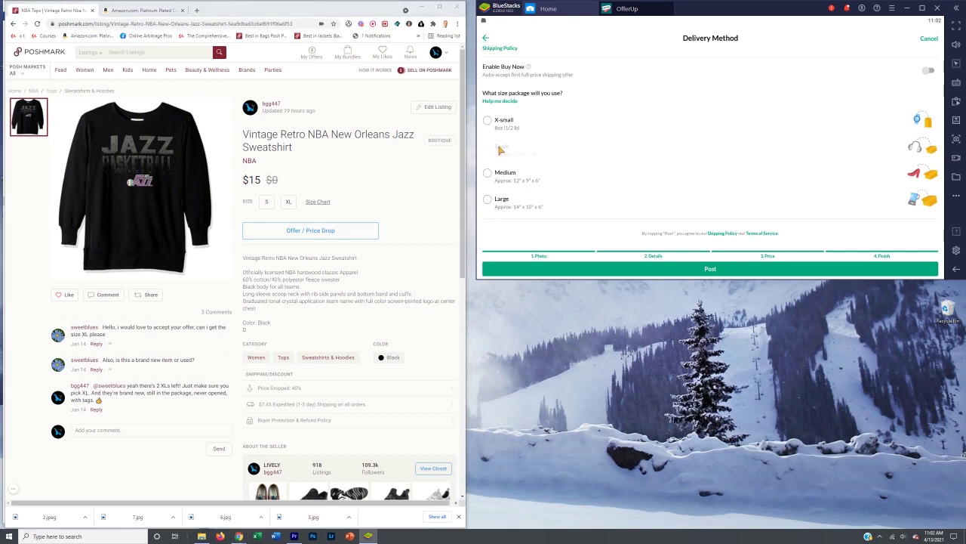
# - Post the sweatshirt listing on OfferUp and highlight the matching title on its Poshmark page
pyautogui.click(696, 272)
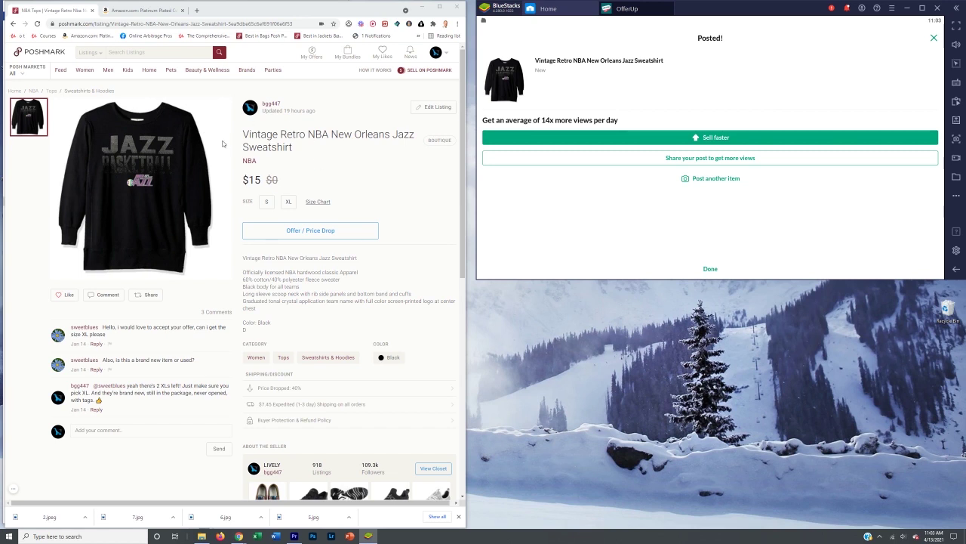
pyautogui.moveTo(243, 134); pyautogui.dragTo(297, 149)
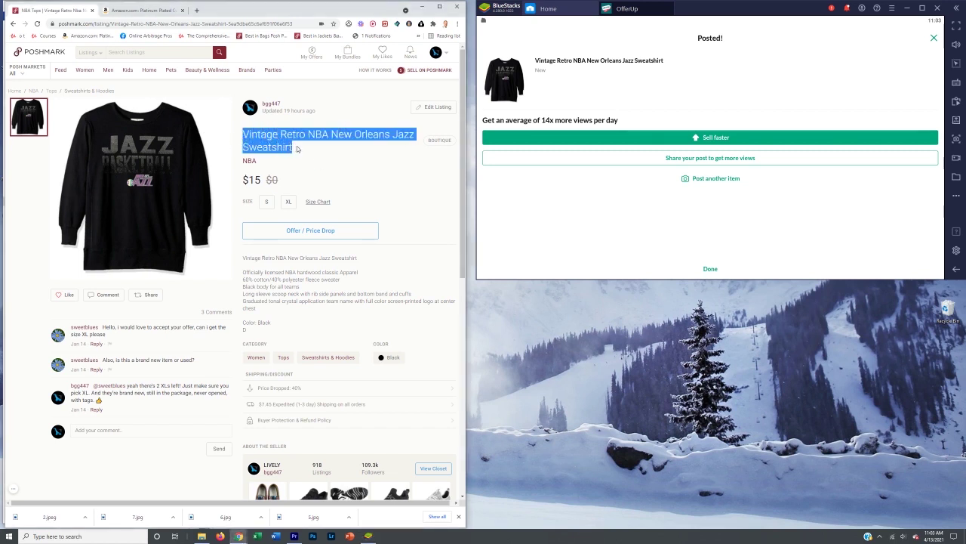
# - Download all product images directly from the Amazon cubic zirconia earrings page and highlight the product's bullet-point description
pyautogui.click(143, 11)
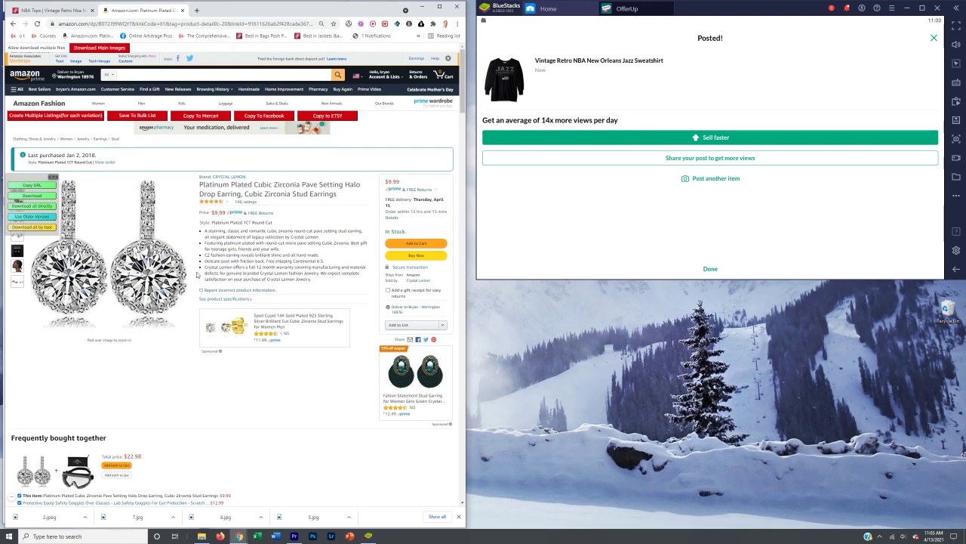
pyautogui.click(35, 206)
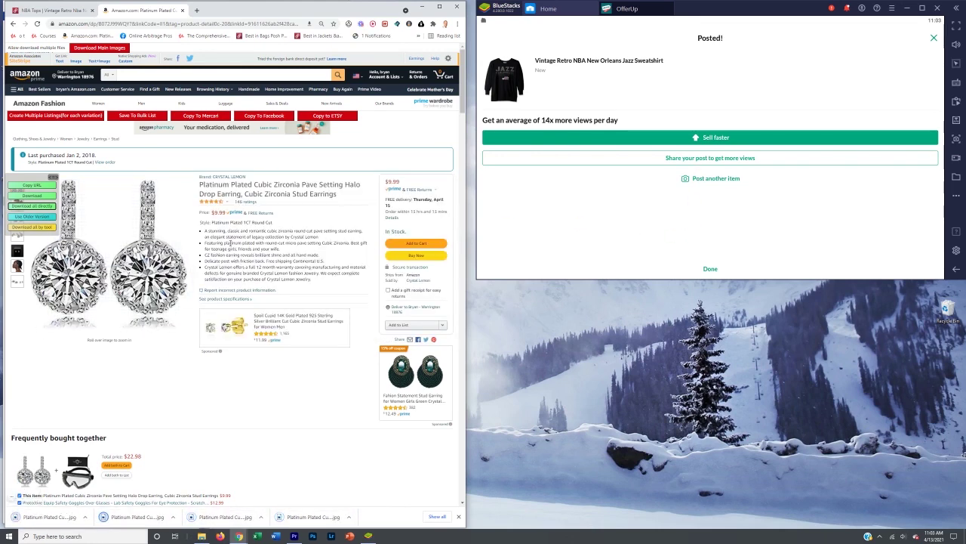
pyautogui.moveTo(208, 231); pyautogui.dragTo(330, 282)
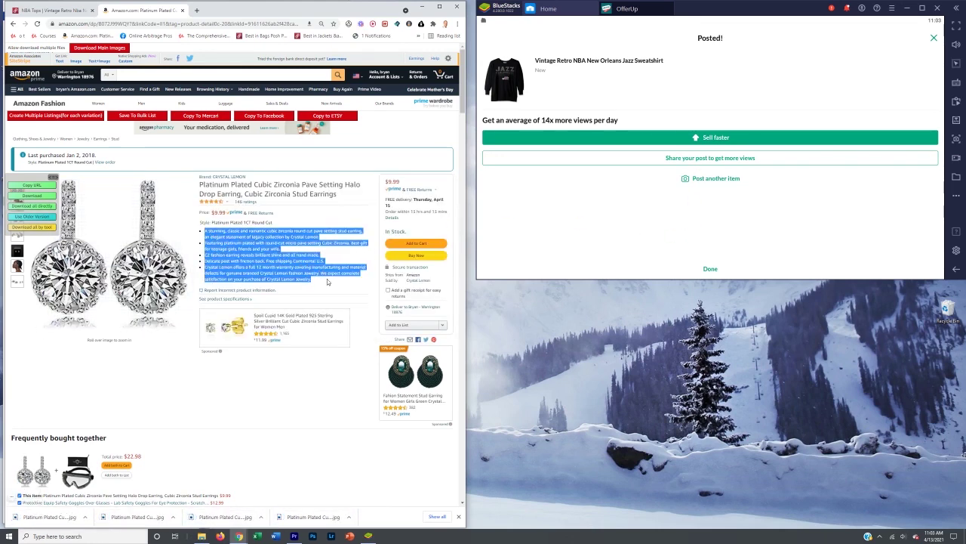
pyautogui.click(294, 254)
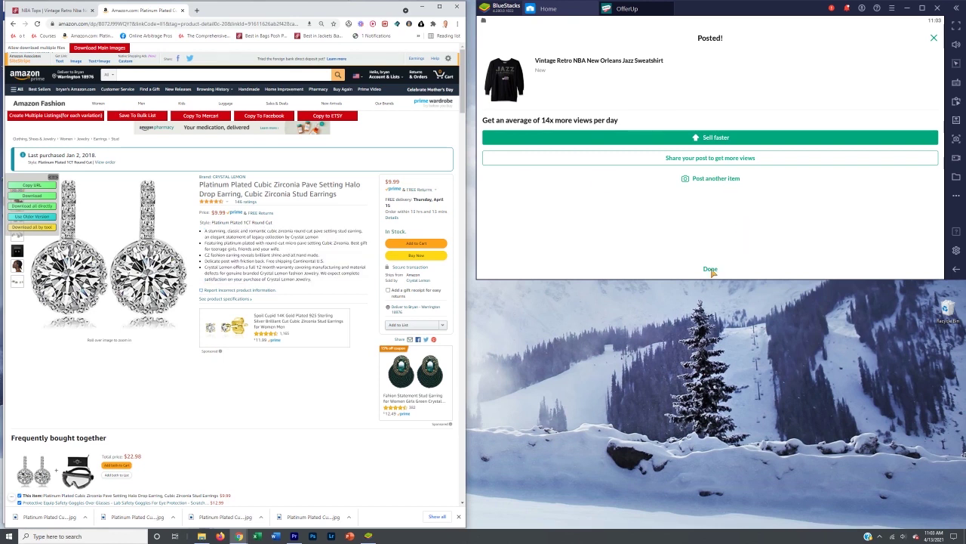